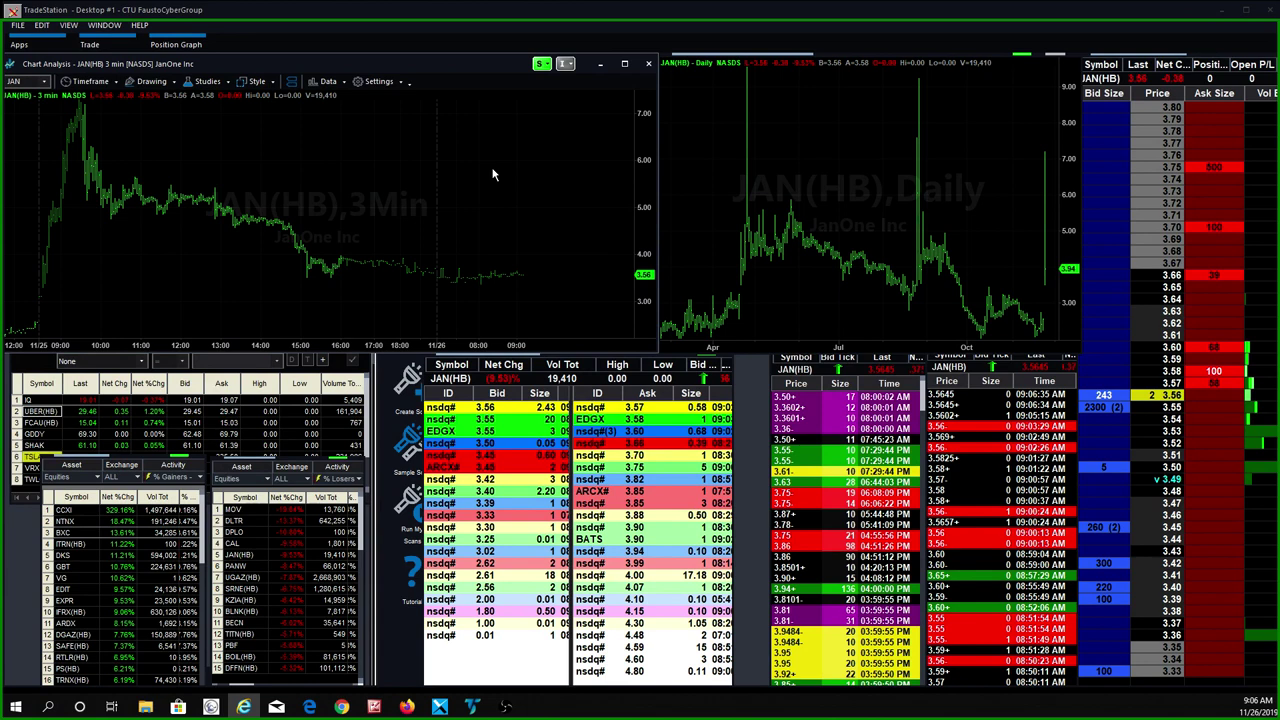
Restore the maximized JAN(HB) 3-minute chart so the daily chart, quotes and ladder reappear
click(625, 63)
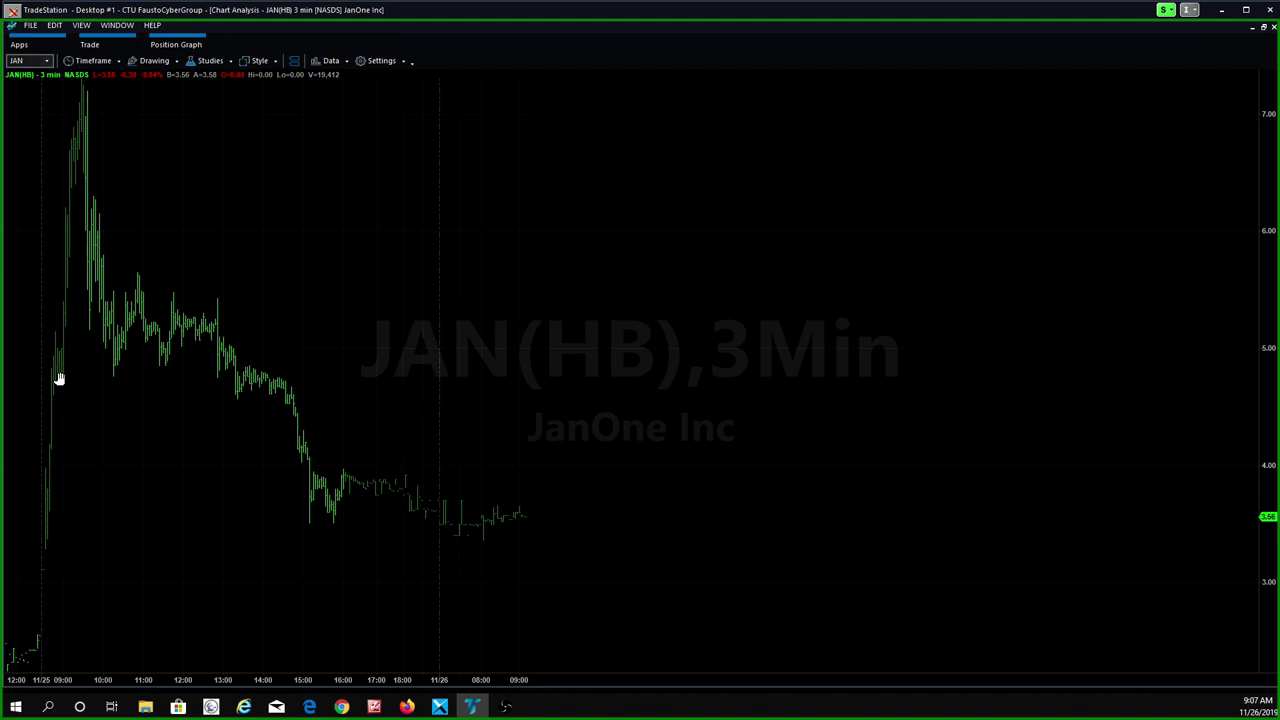
click(1263, 28)
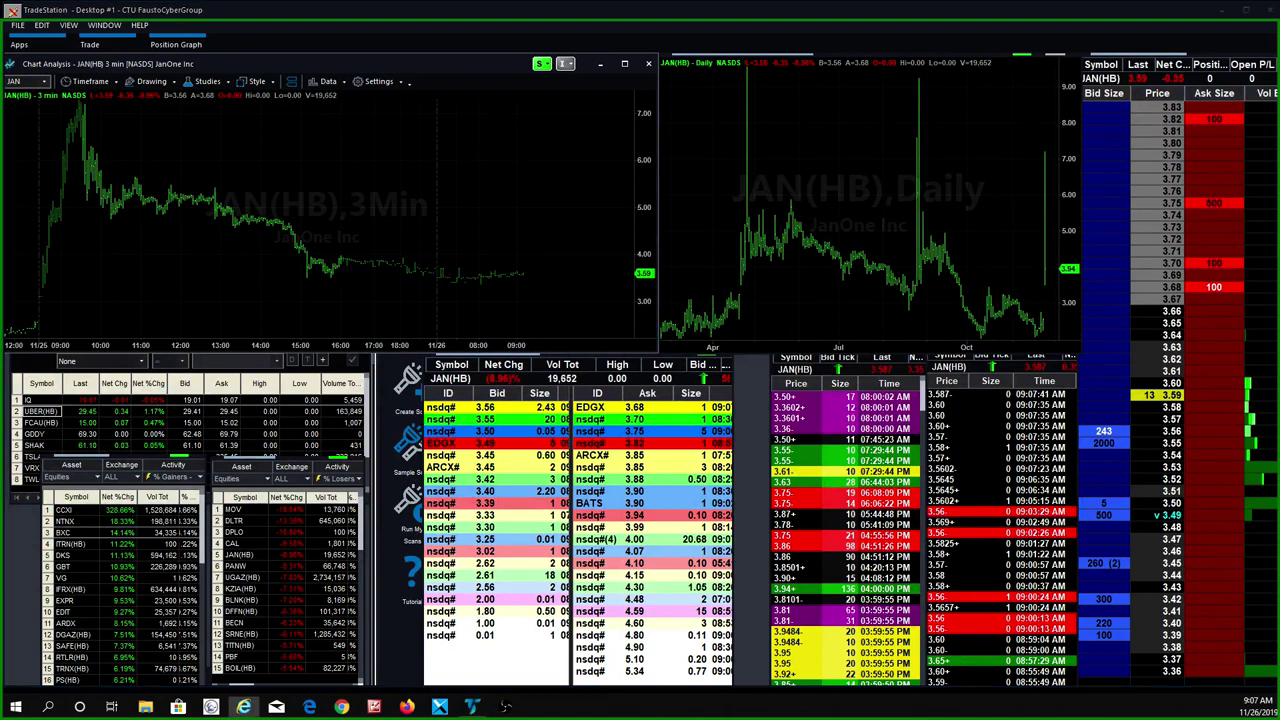
click(243, 707)
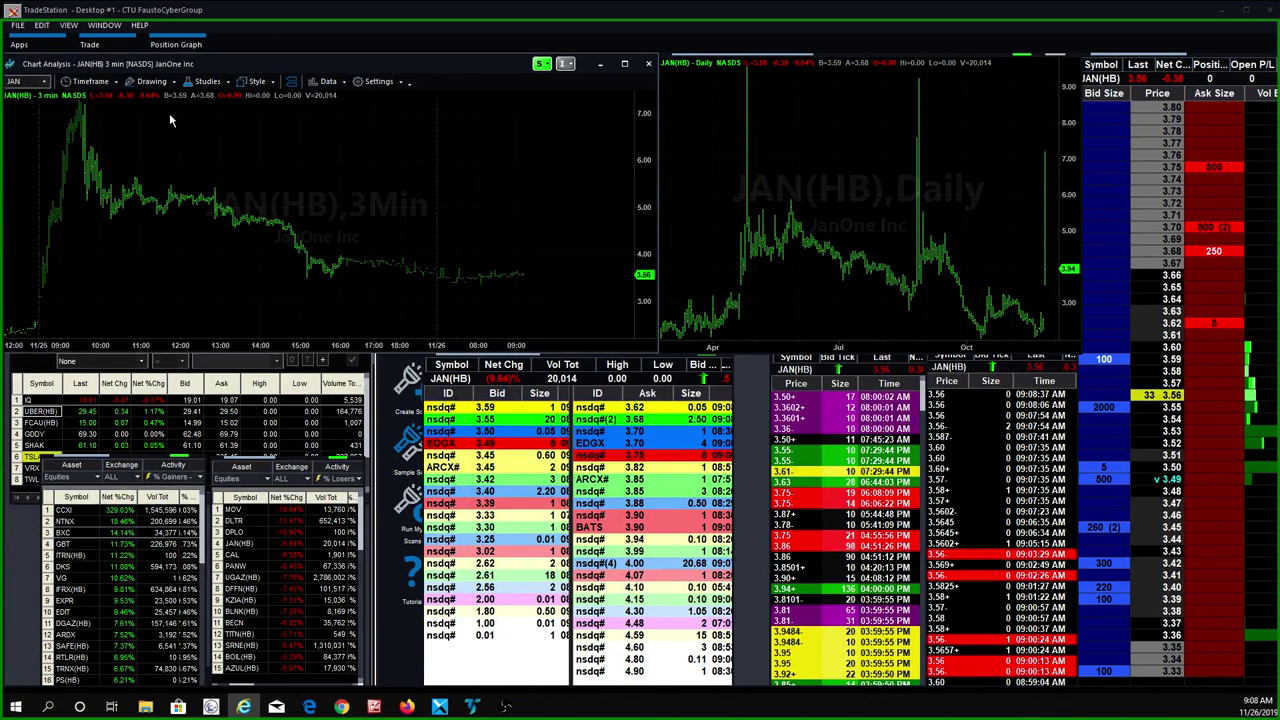
click(282, 184)
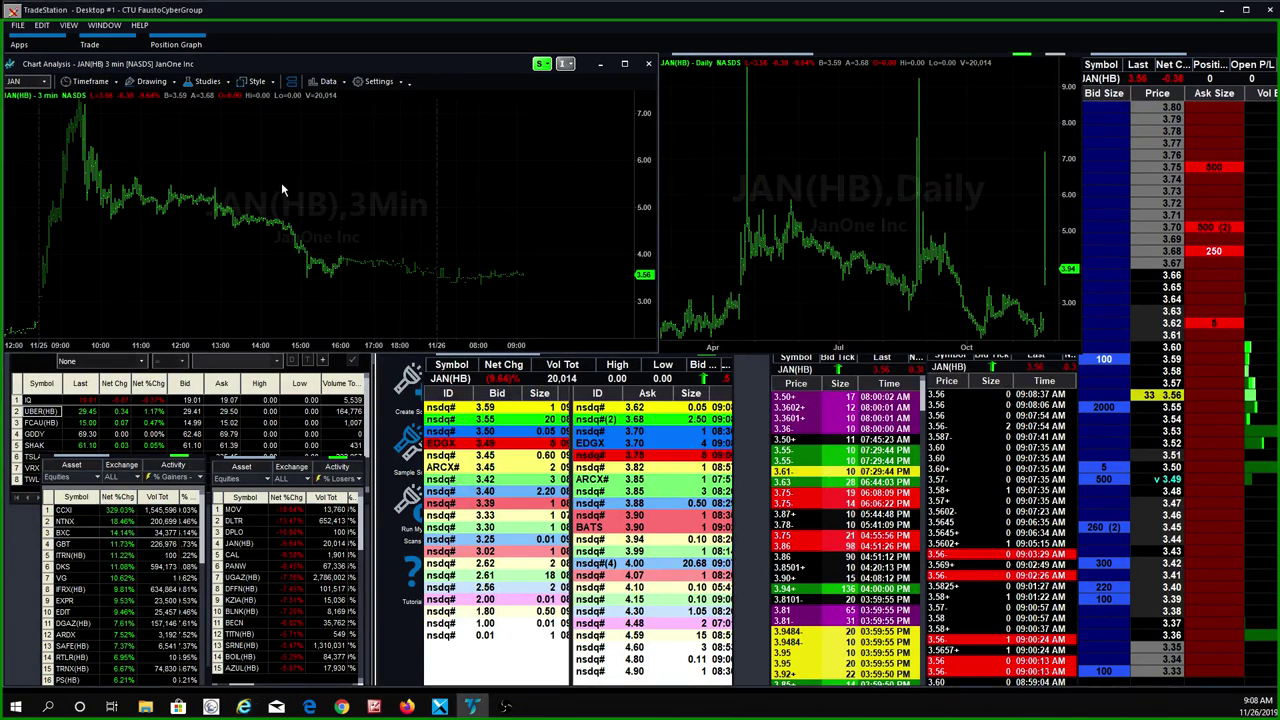
Load AQST, then CBAY, across the linked charts, quotes and Level 2 panels
text(aqst)
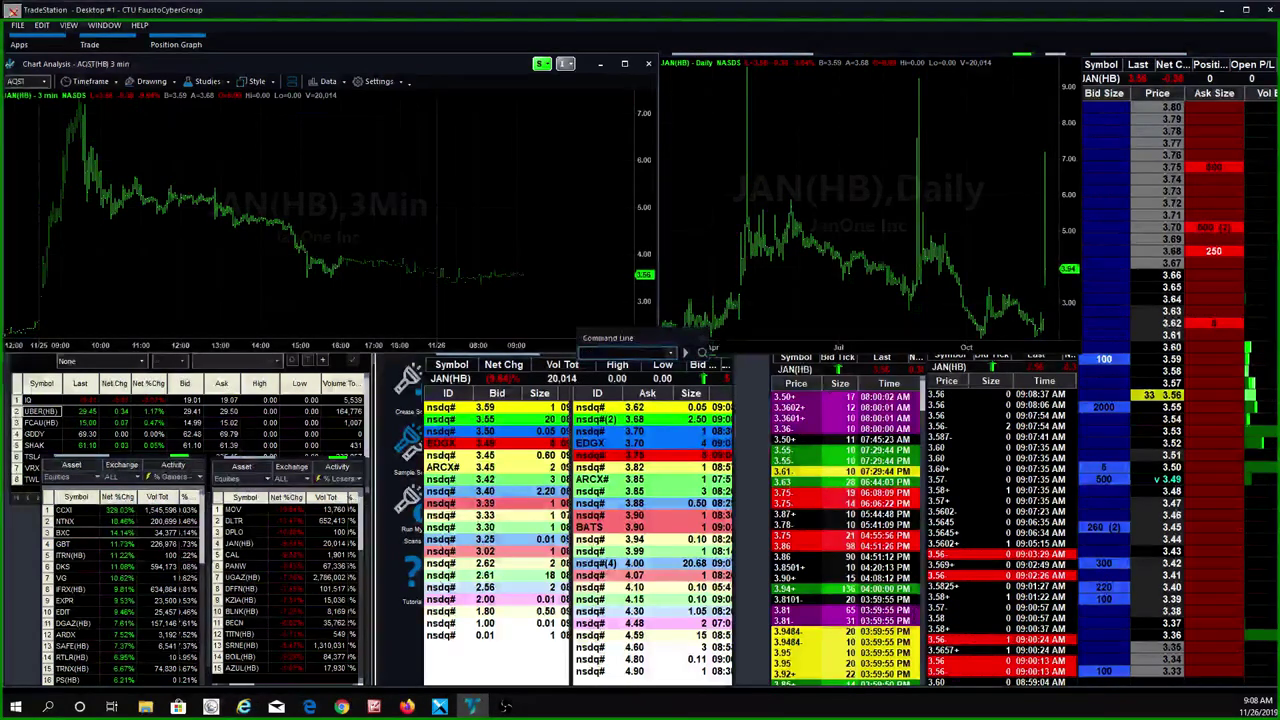
key(Return)
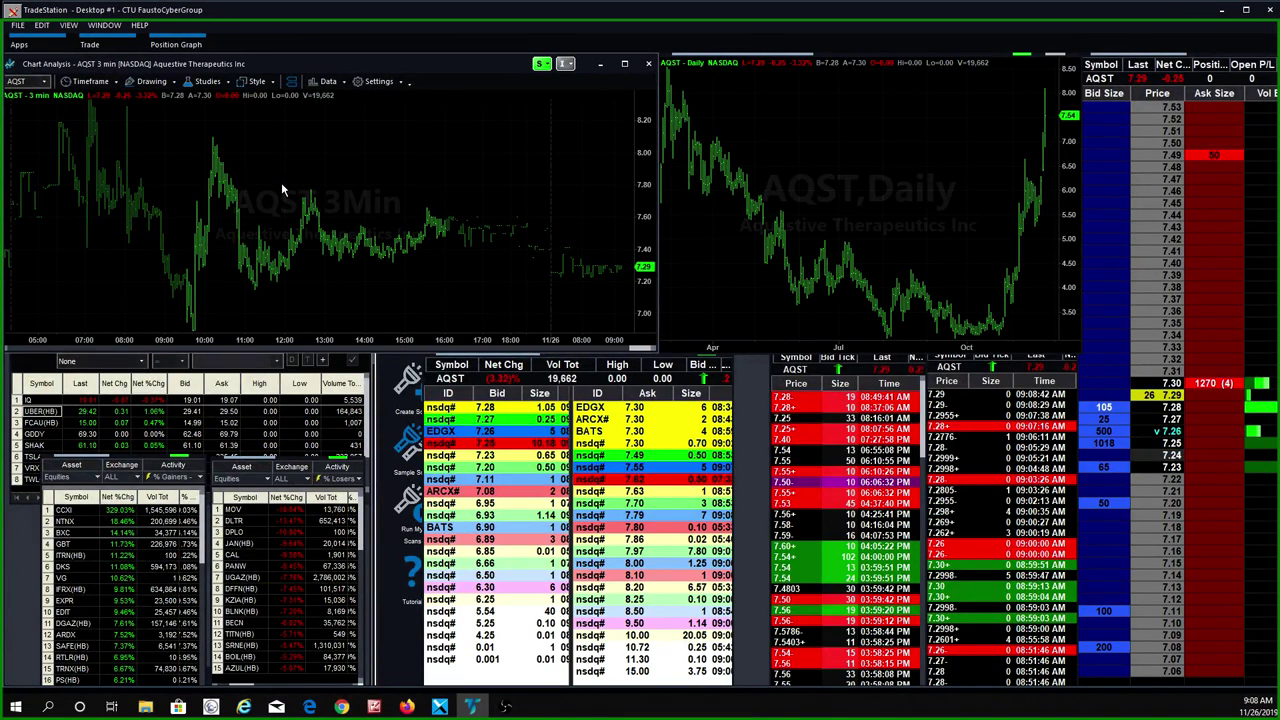
text(cbay)
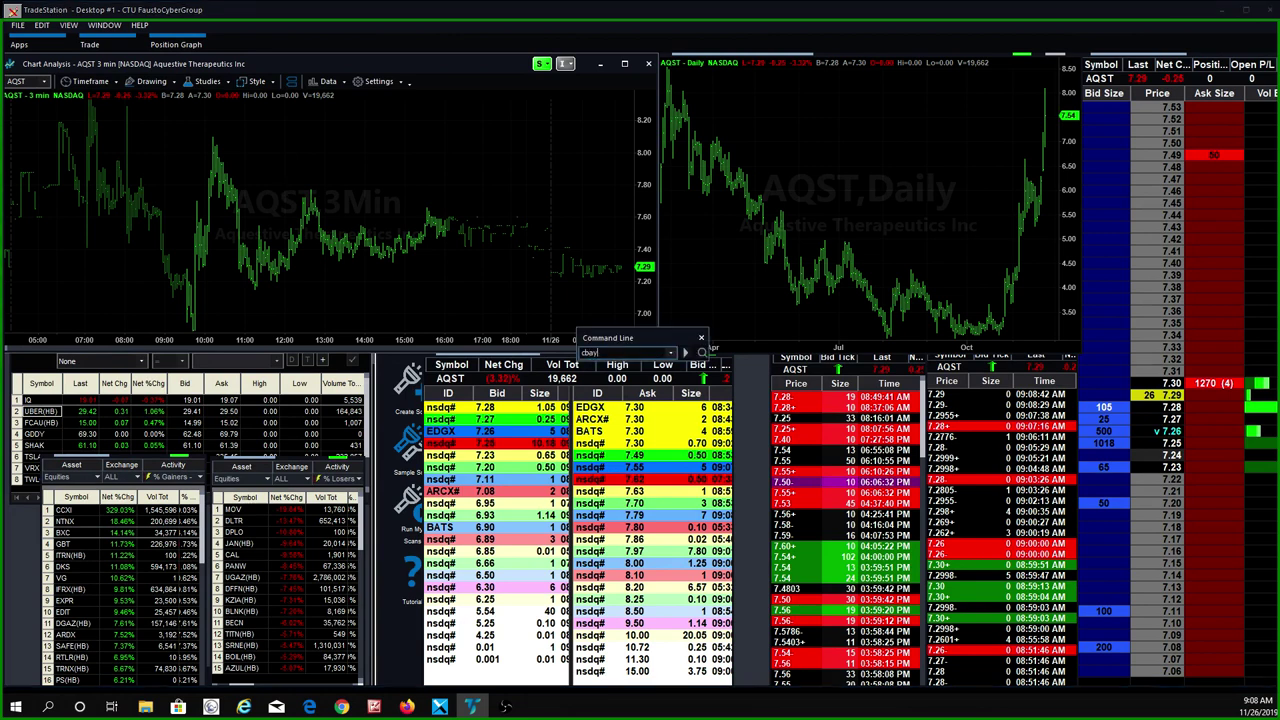
key(Return)
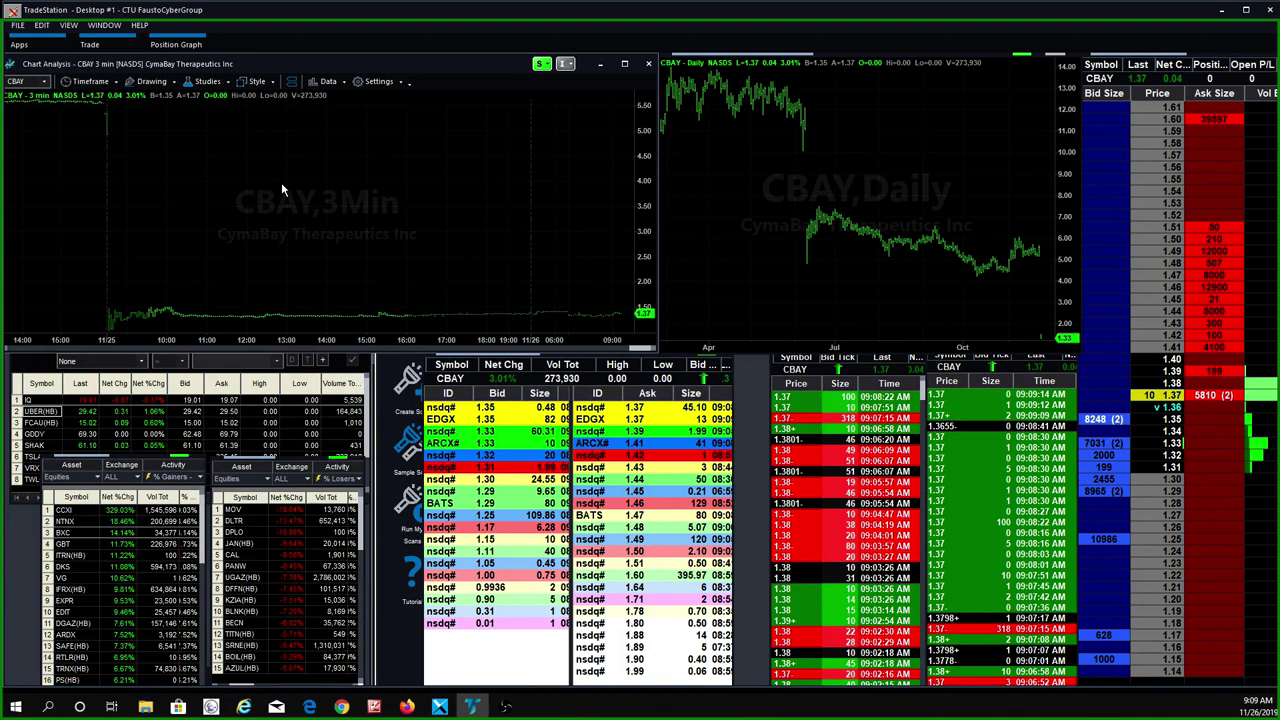
Load CLVS on all linked windows, then switch over to the web browser
text(dv)
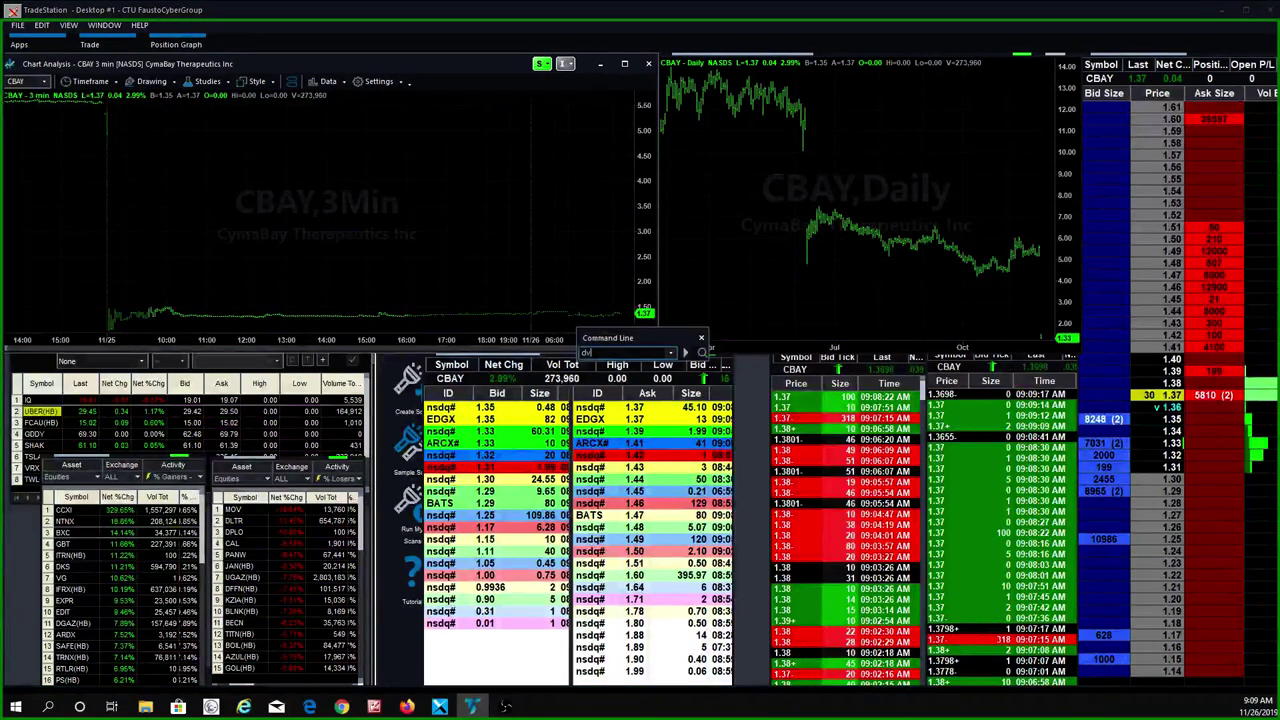
text(s)
key(Return)
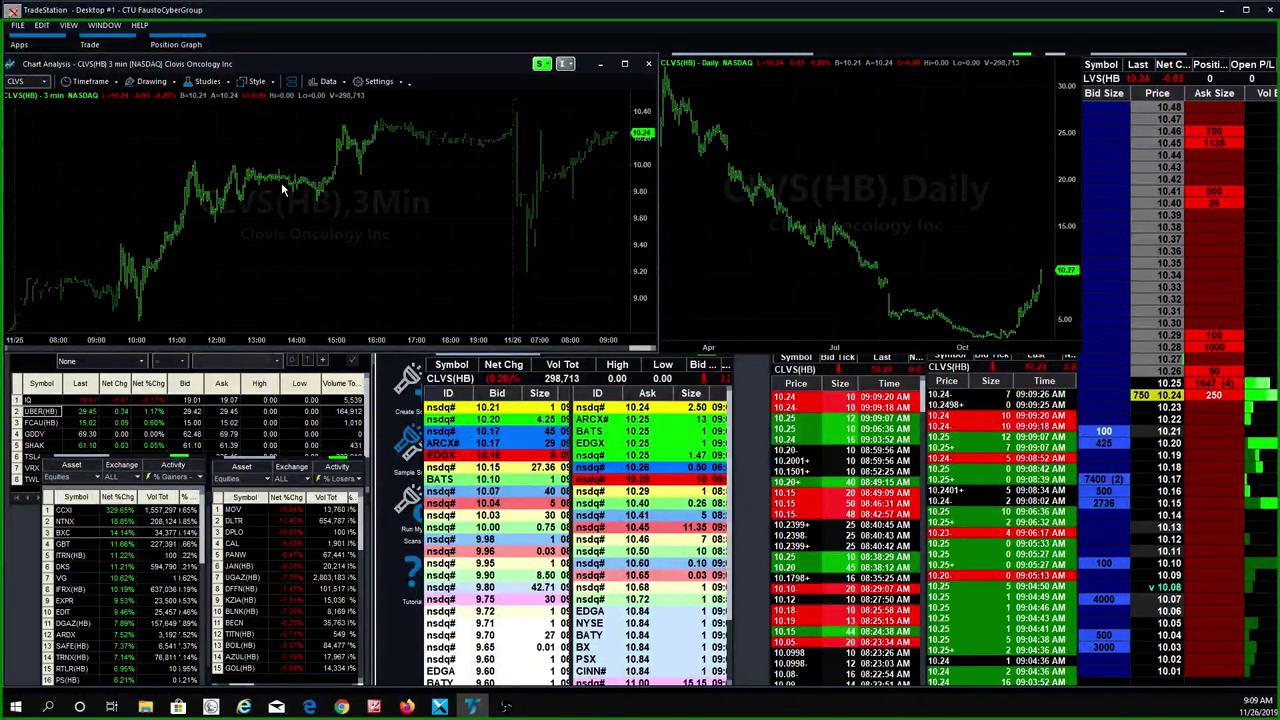
click(243, 707)
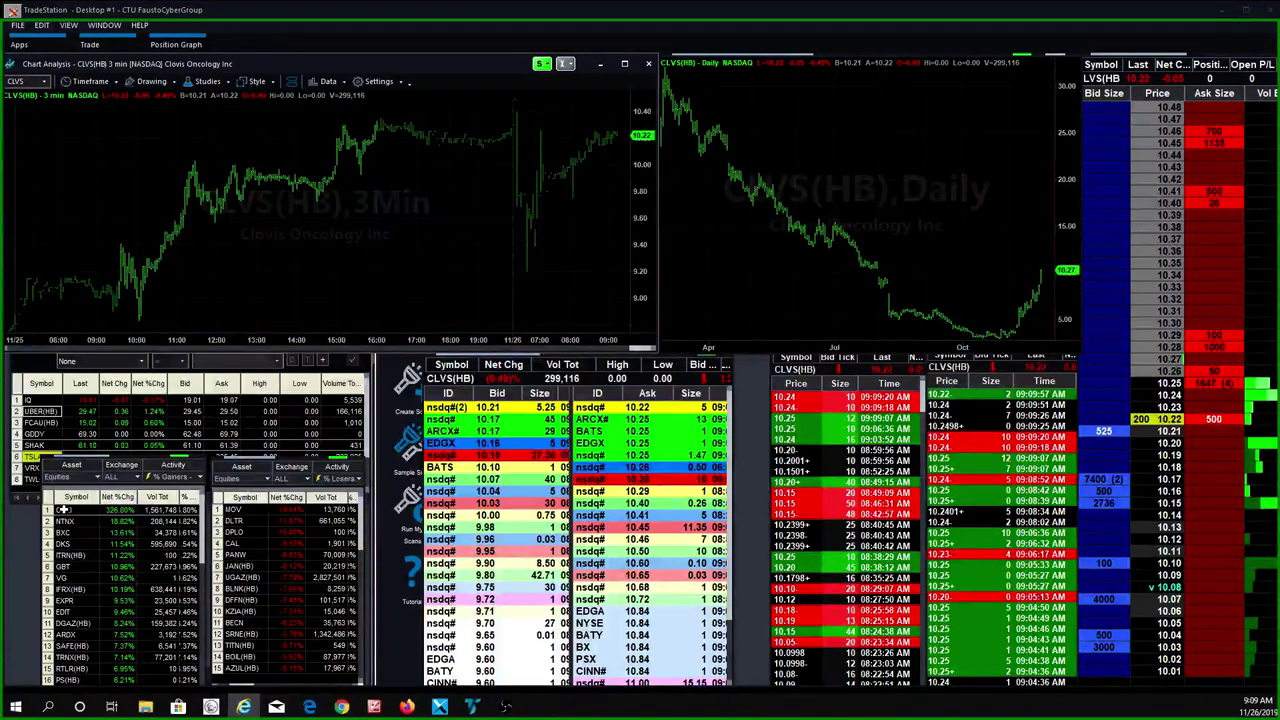
Load top gainer CCXI from the % Gainers list into all linked windows
click(63, 510)
click(63, 510)
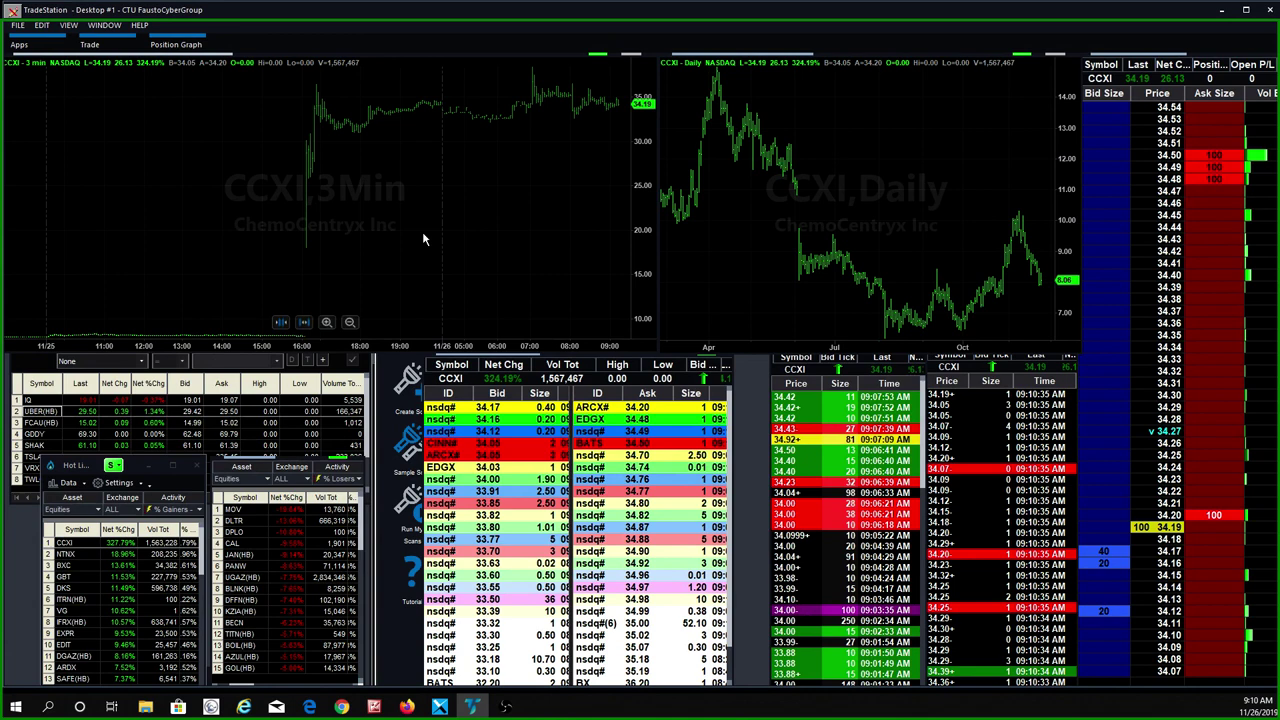
click(450, 252)
text(kr)
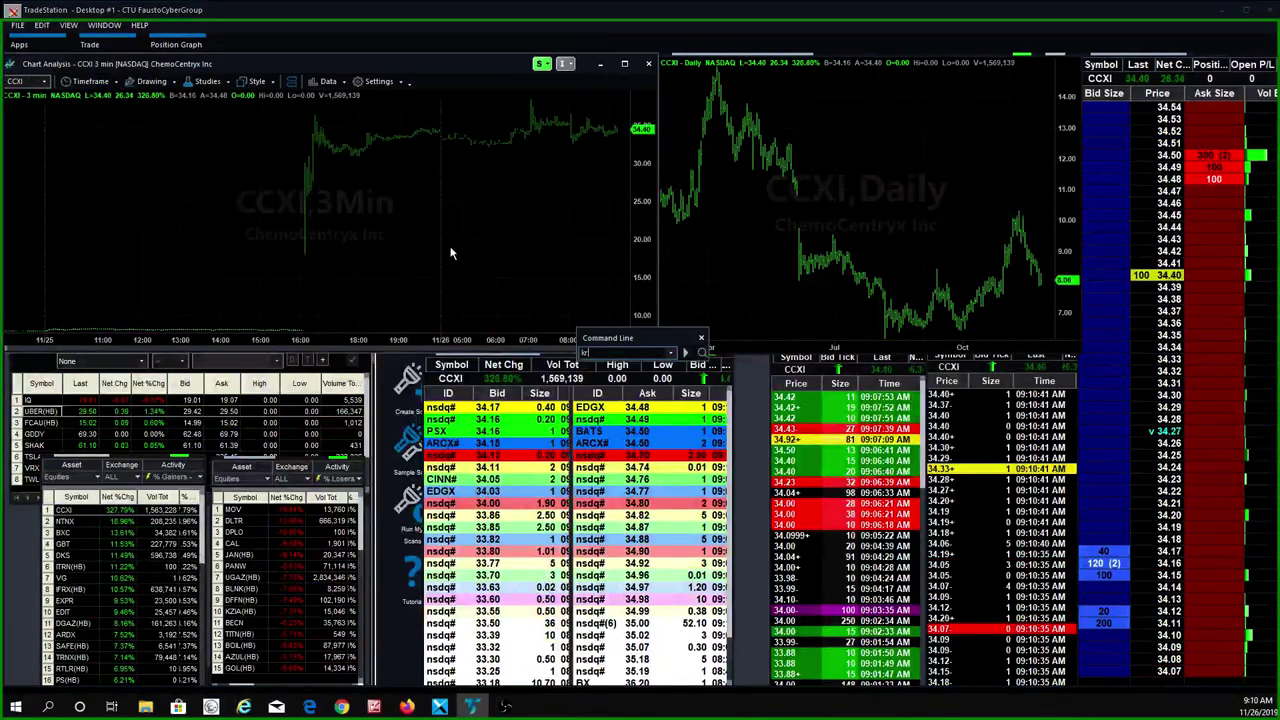
text(tx)
key(Return)
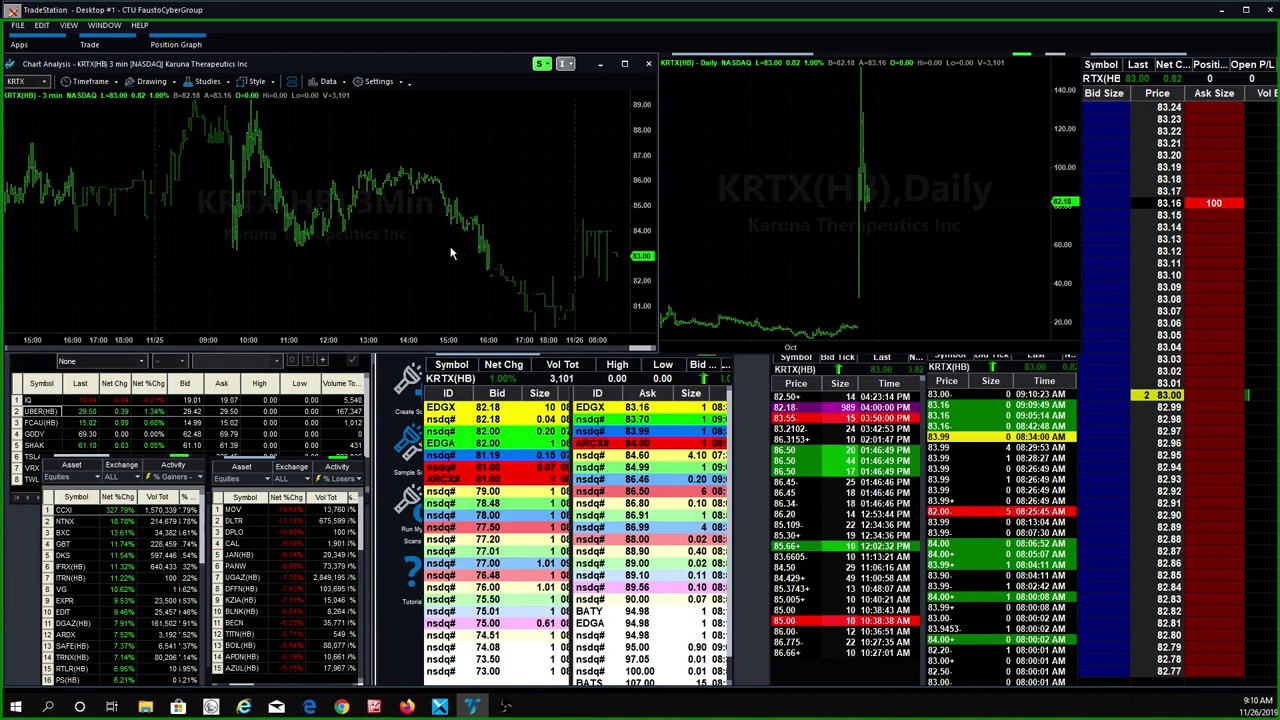
Enter NTNX to load Nutanix into all linked windows, then activate the 3-minute chart
text(n)
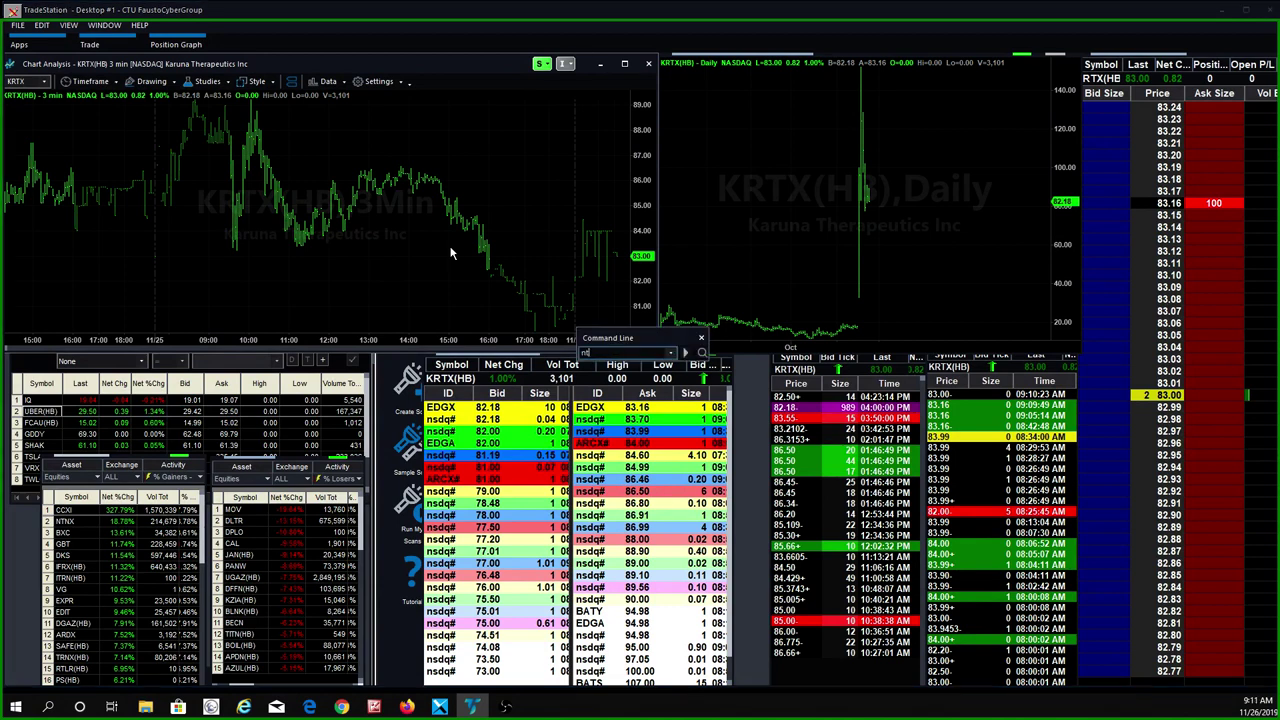
text(tnx)
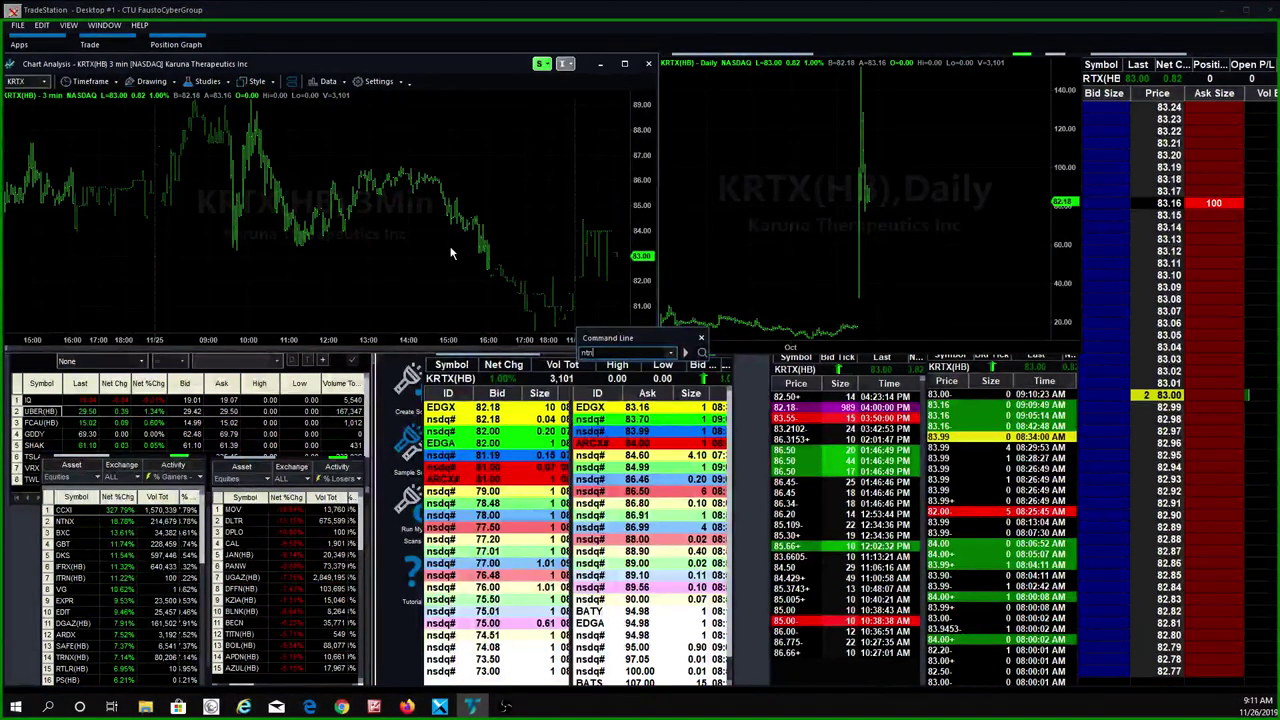
key(Return)
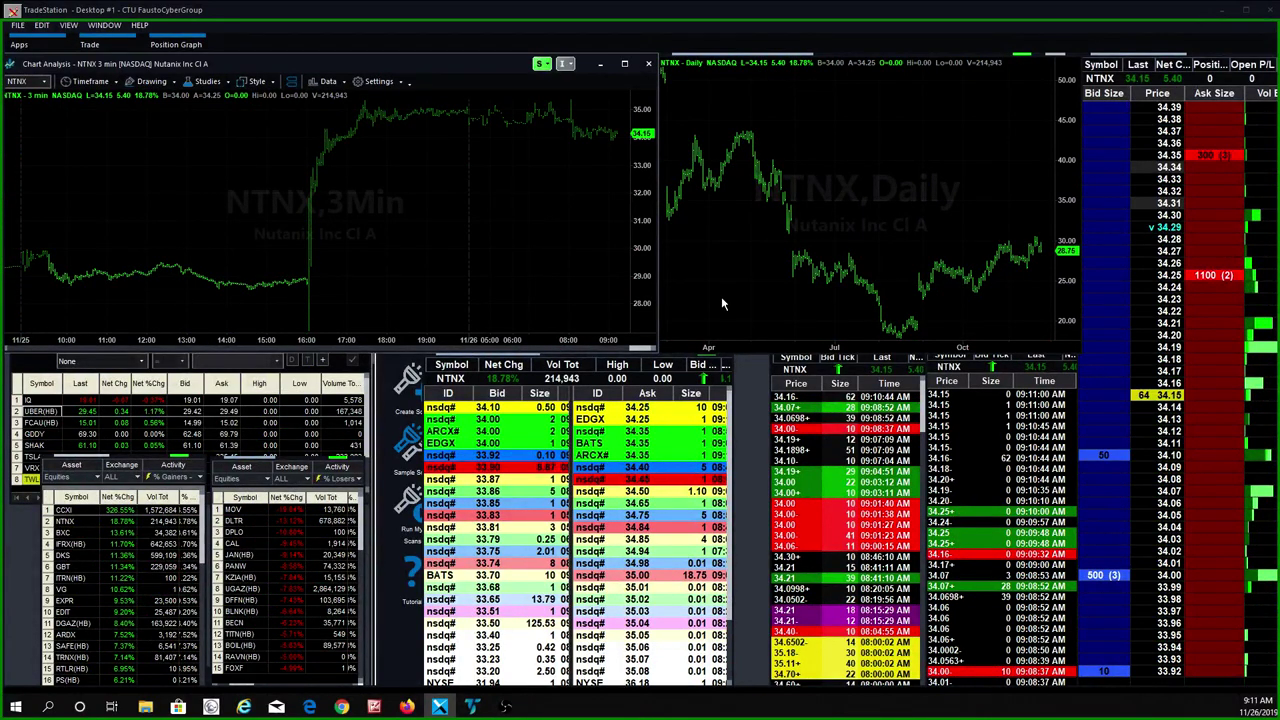
click(408, 214)
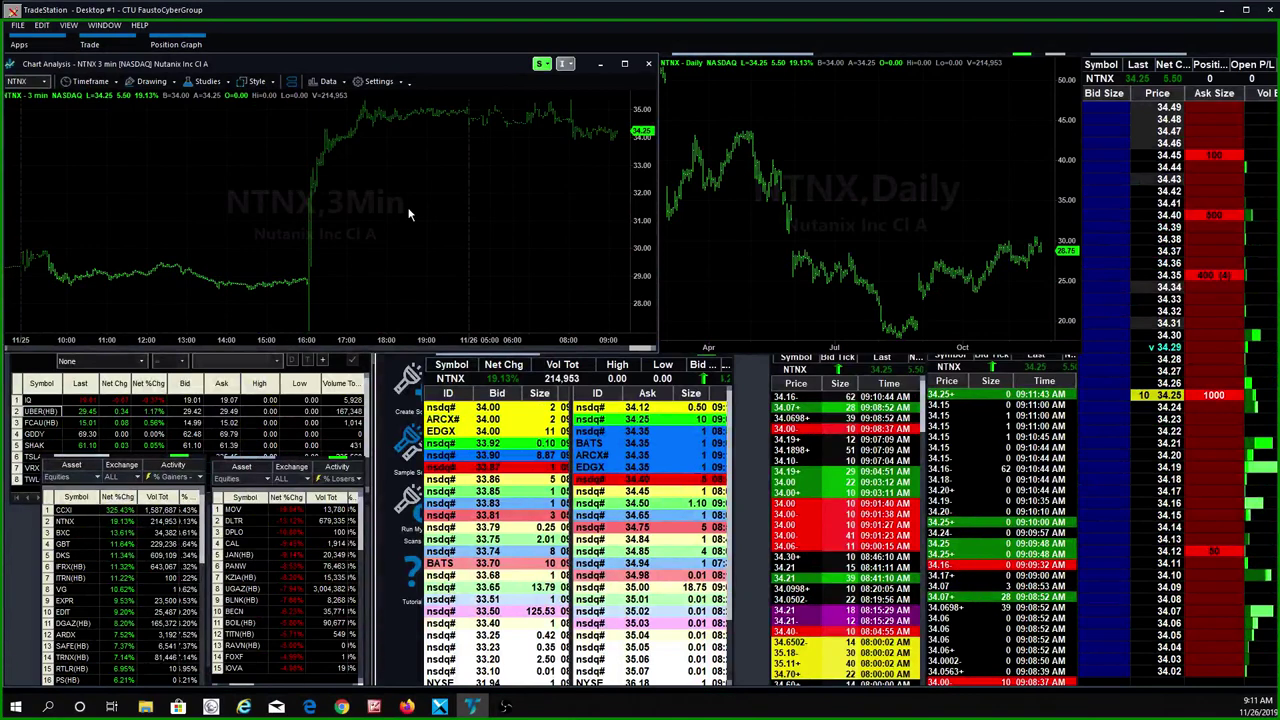
Enter LK, then DKS, to cycle the linked charts and Level 2 panels
text(LK)
key(Return)
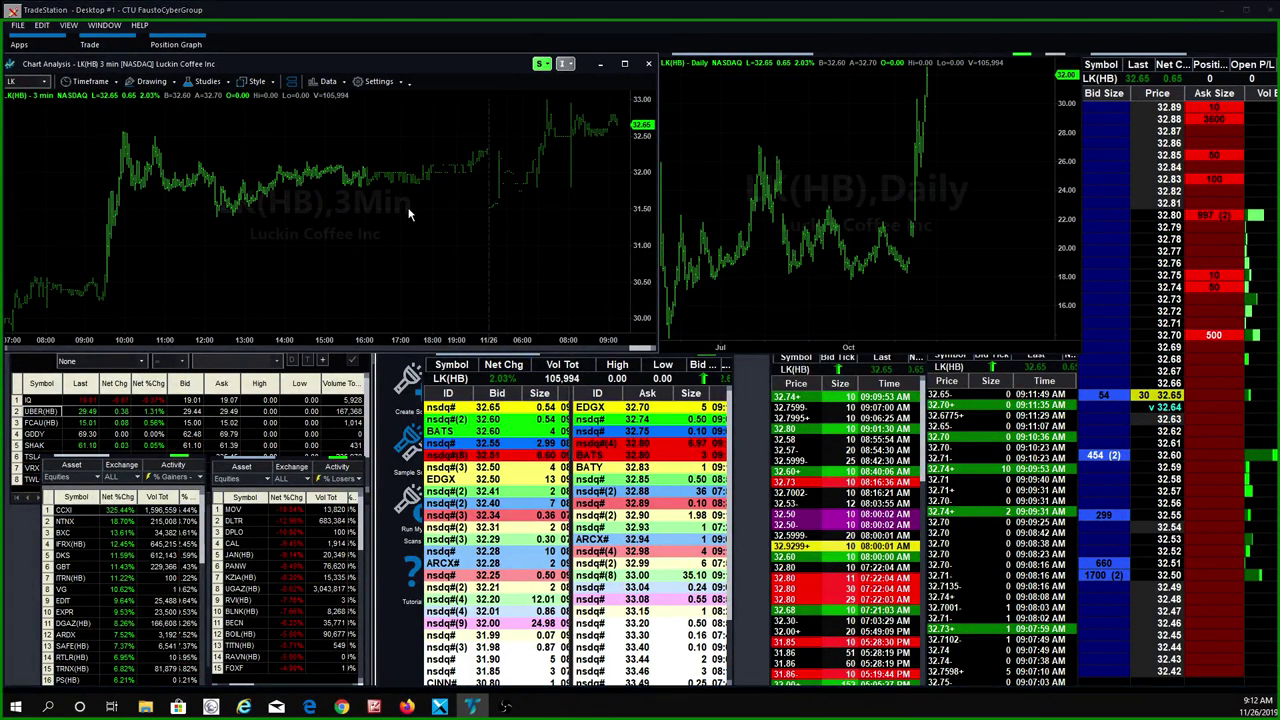
text(DKS)
key(Return)
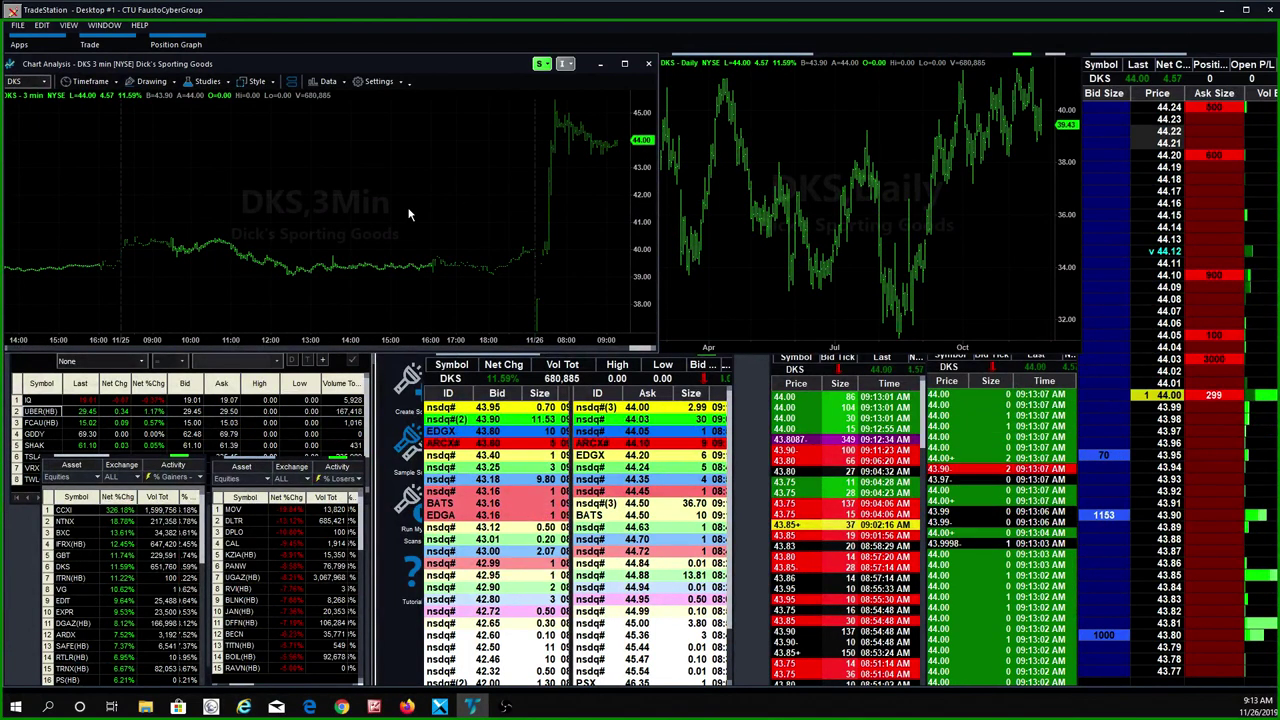
Enter BBY, then FIT, to cycle the linked charts and order panels
text(BBY)
key(Return)
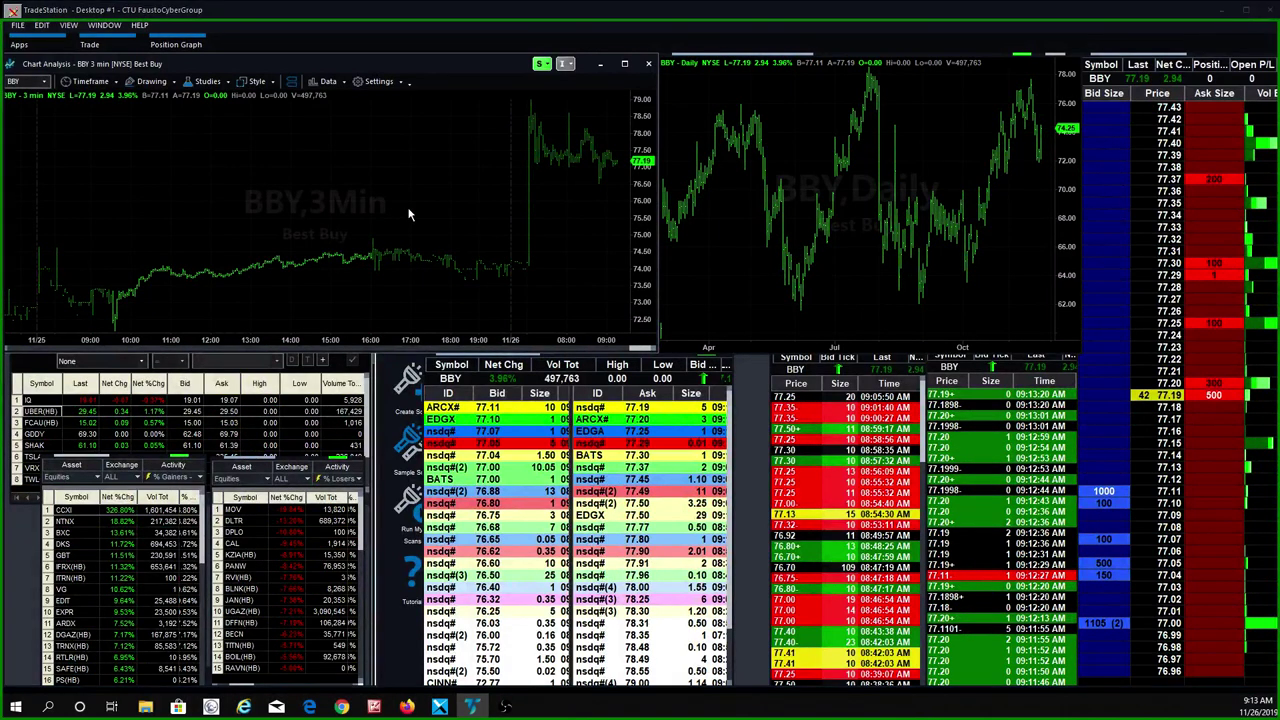
text(FIT)
key(Return)
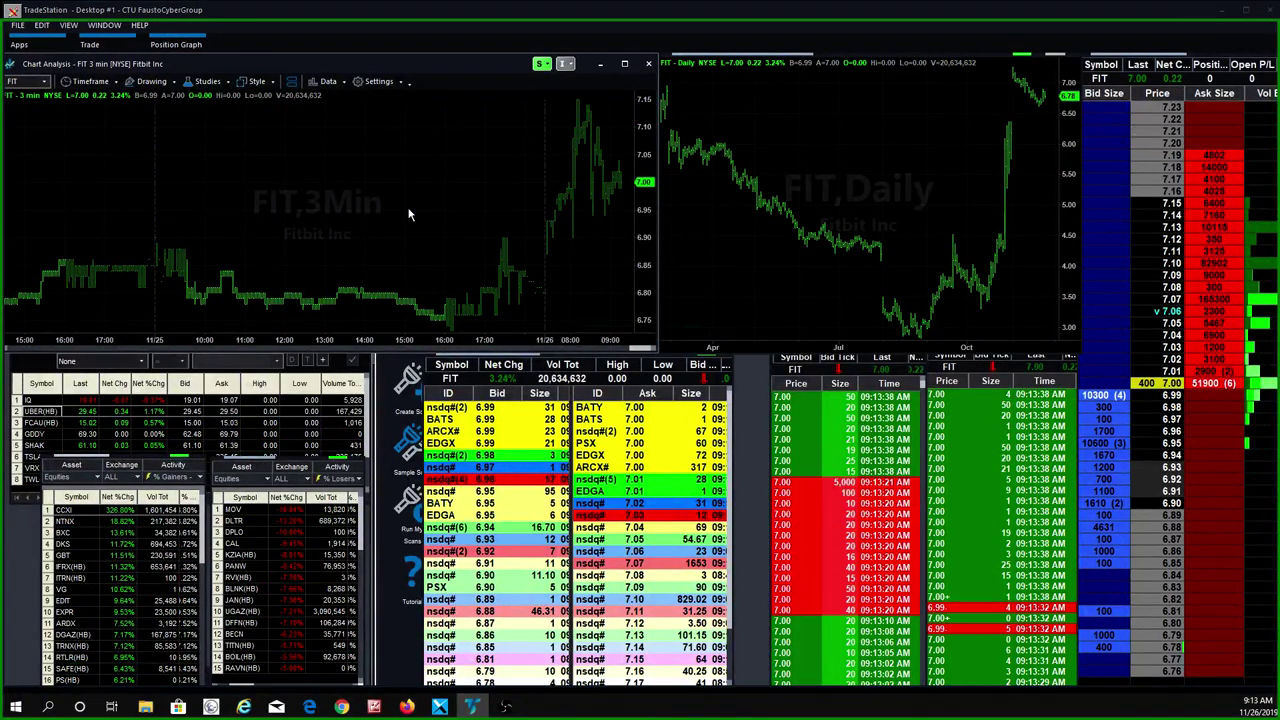
Enter BXC so every linked window shows BlueLinx Holdings
text(bxc)
key(Return)
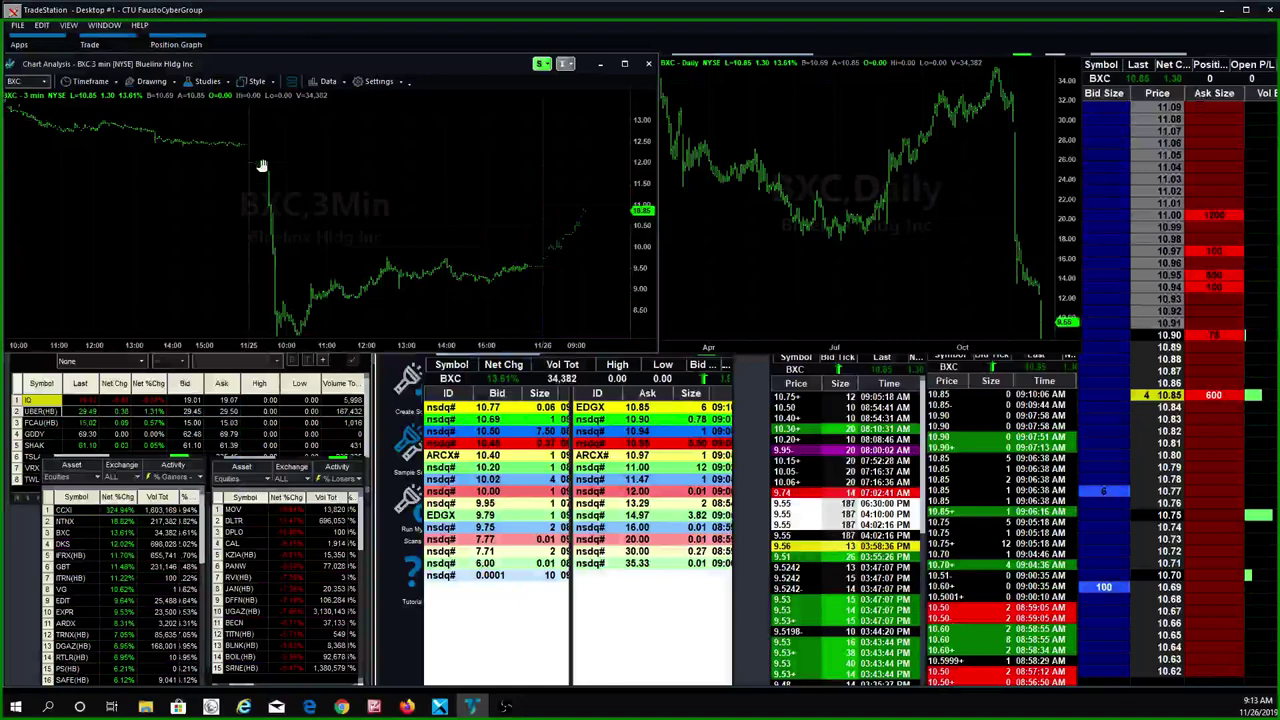
Change the BXC intraday chart's timeframe from 3 min to 1 min
mouse_move(283, 318)
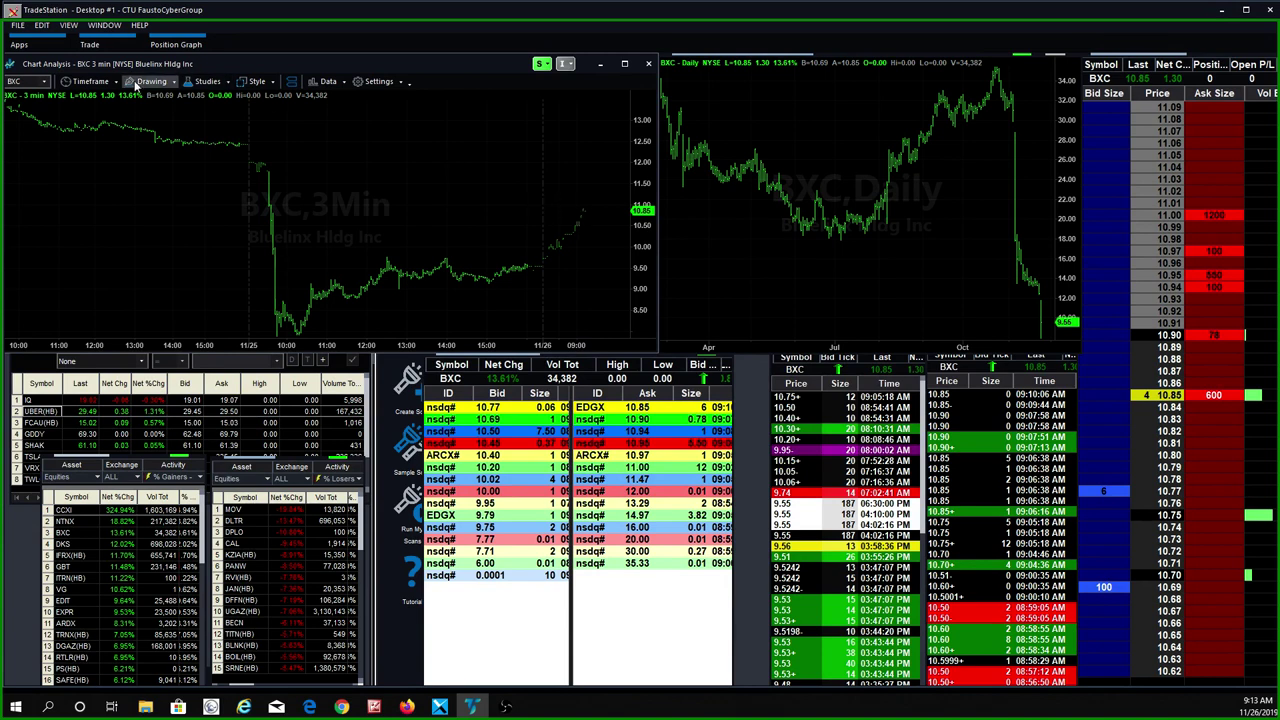
click(90, 81)
click(72, 175)
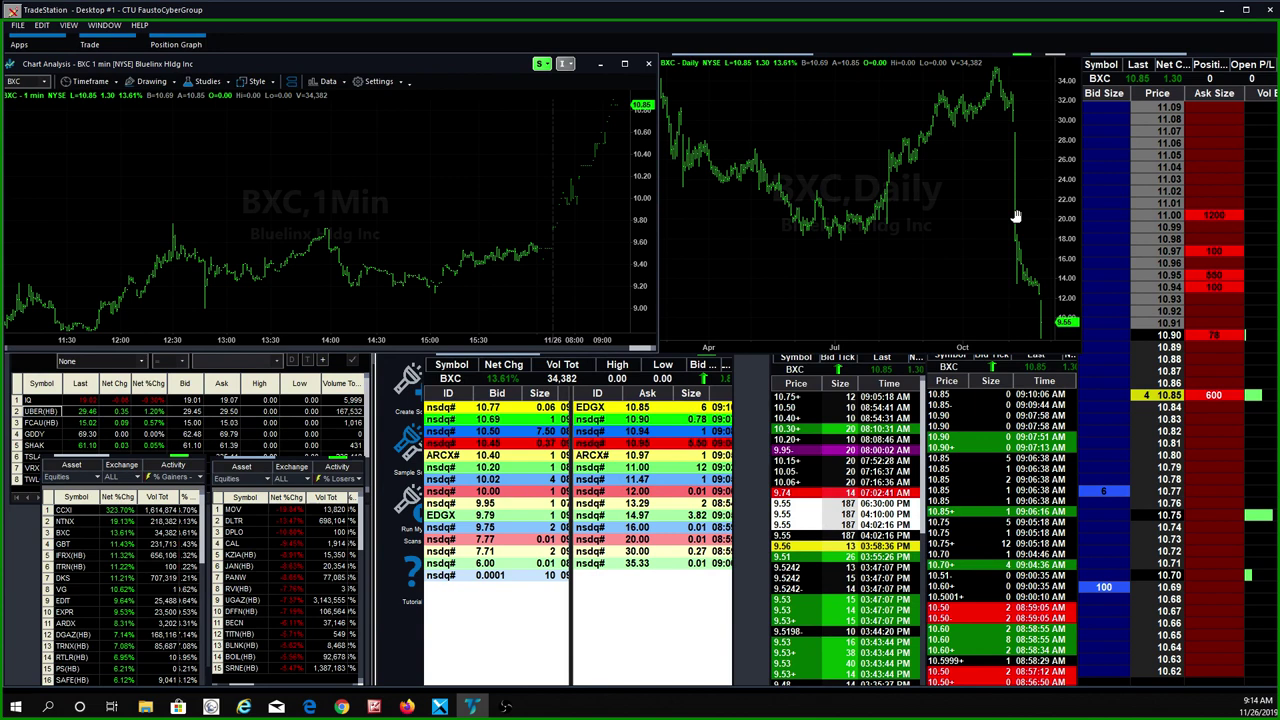
Enter MNK to switch the linked windows to Mallinckrodt
text(MNK)
key(Return)
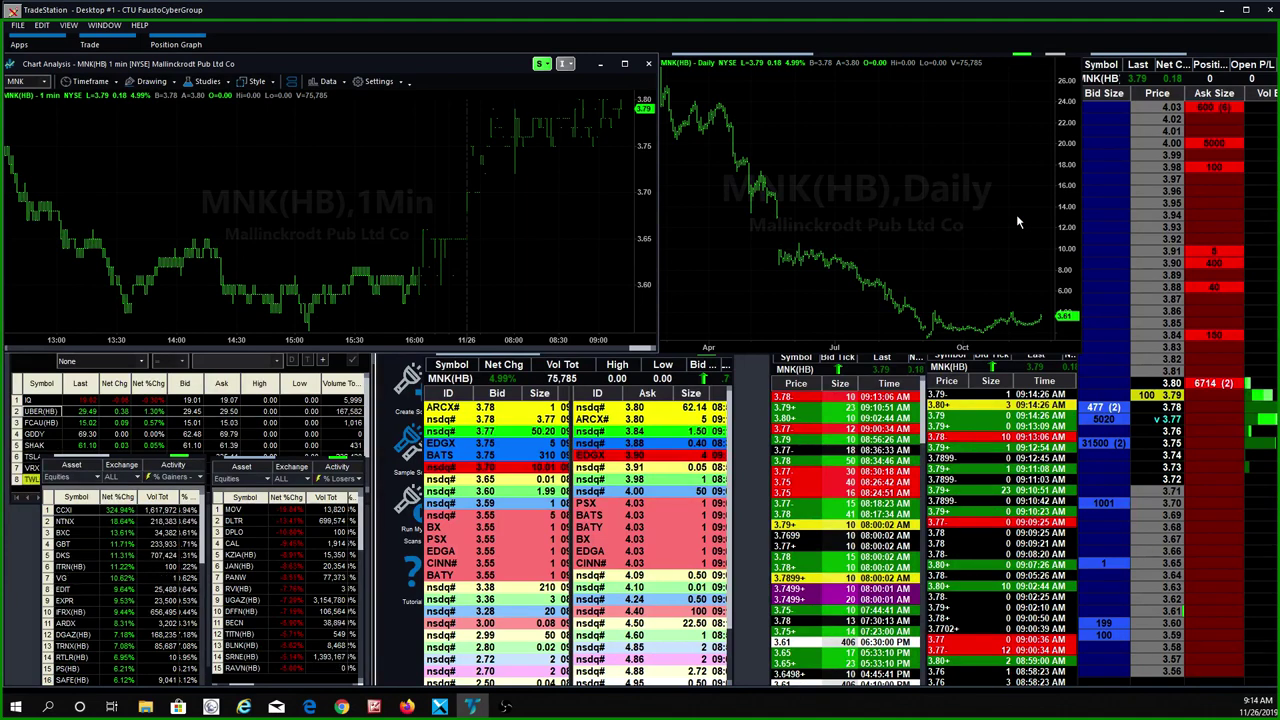
Enter DIS so the linked 1-min and daily charts, Level 2 and time-and-sales panels show Disney
text(DIS)
key(Return)
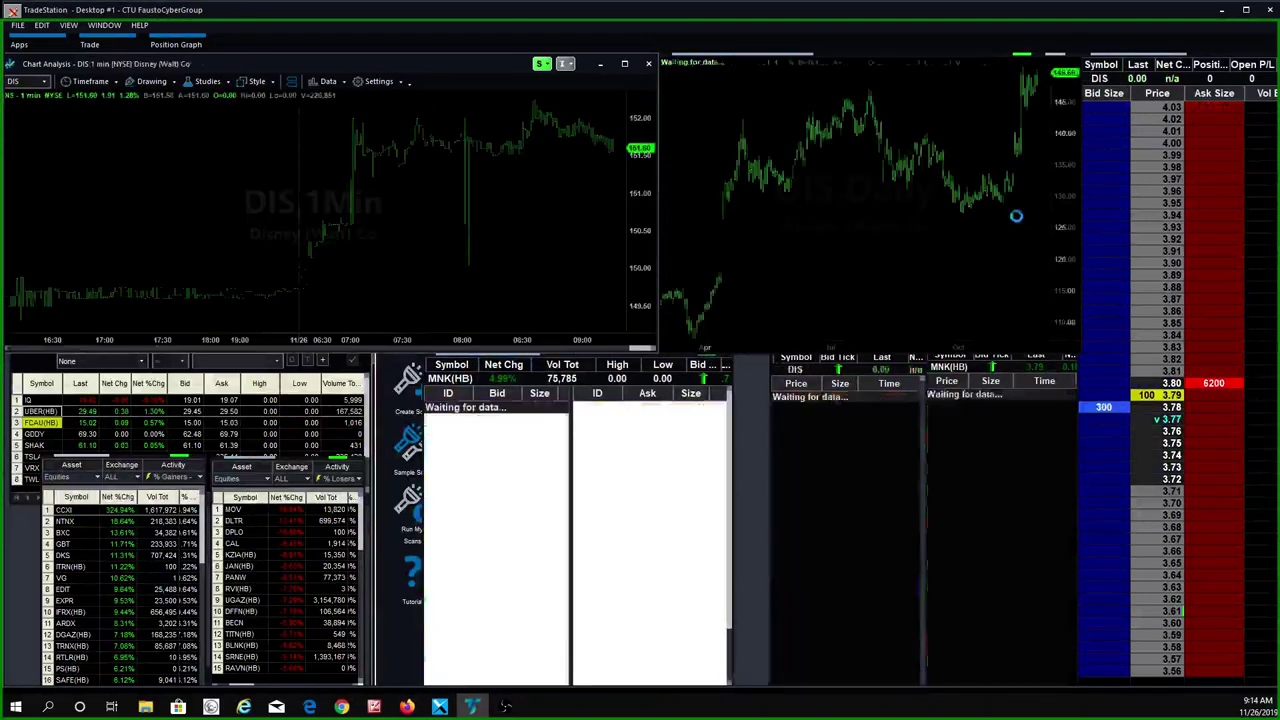